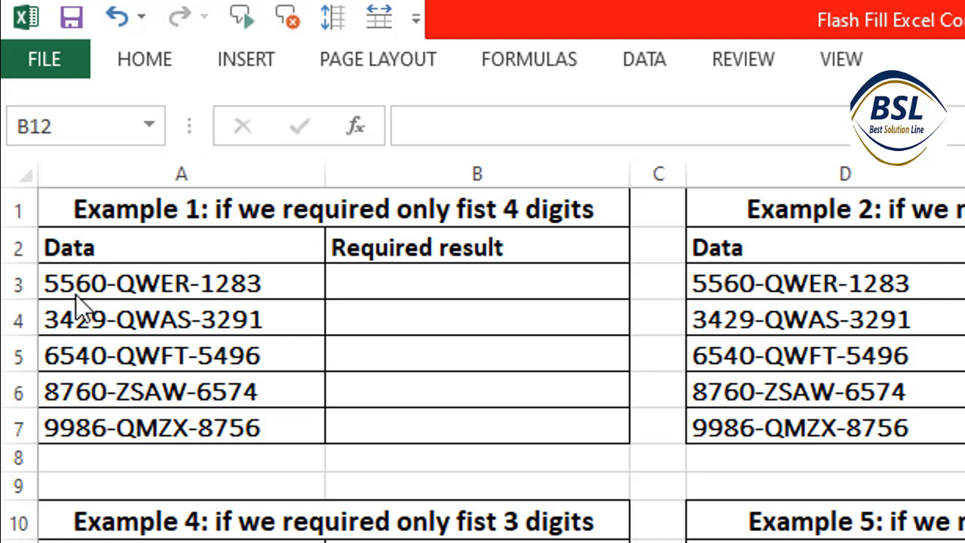
Enter 5560 in B3 as the sample result for Example 1's first four digits
{"action": "left_click", "coordinate": [381, 286]}
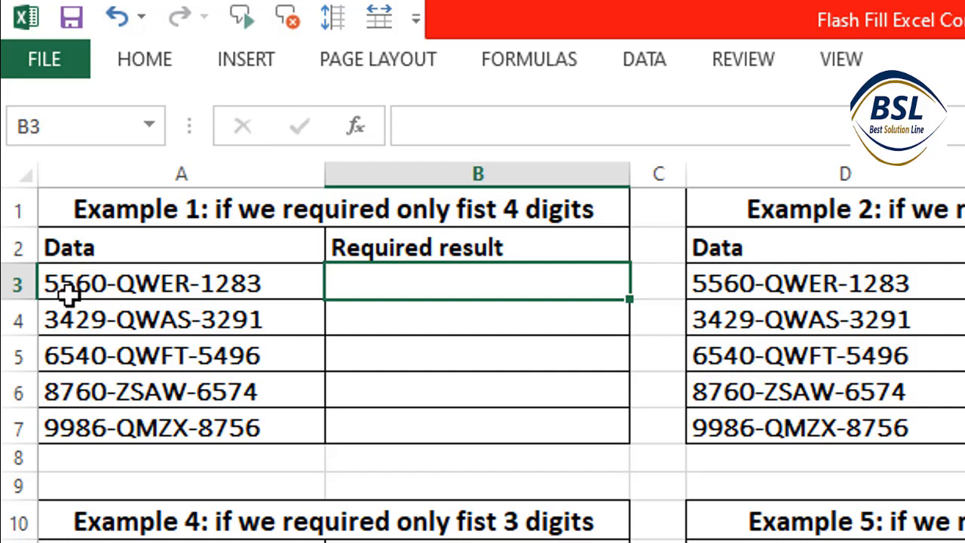
{"action": "type", "text": "556"}
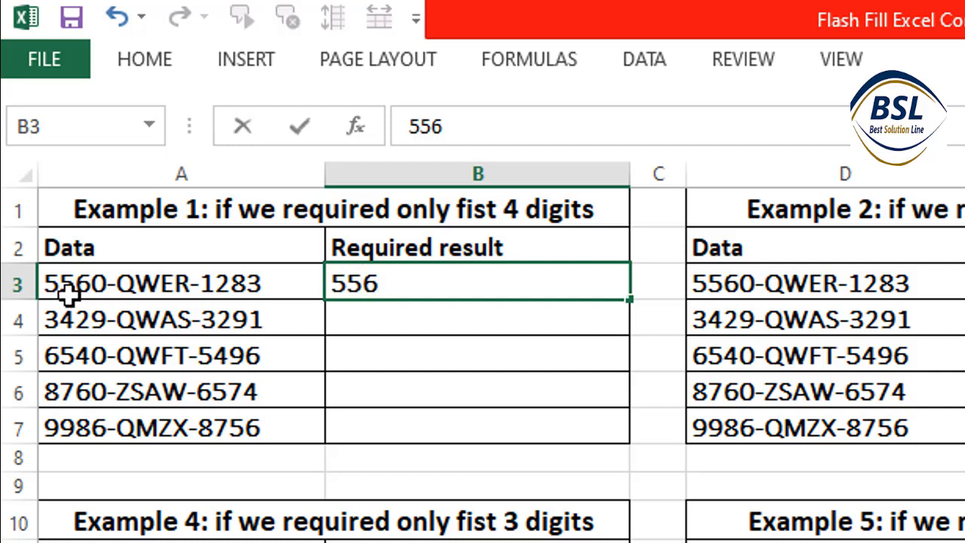
{"action": "type", "text": "0"}
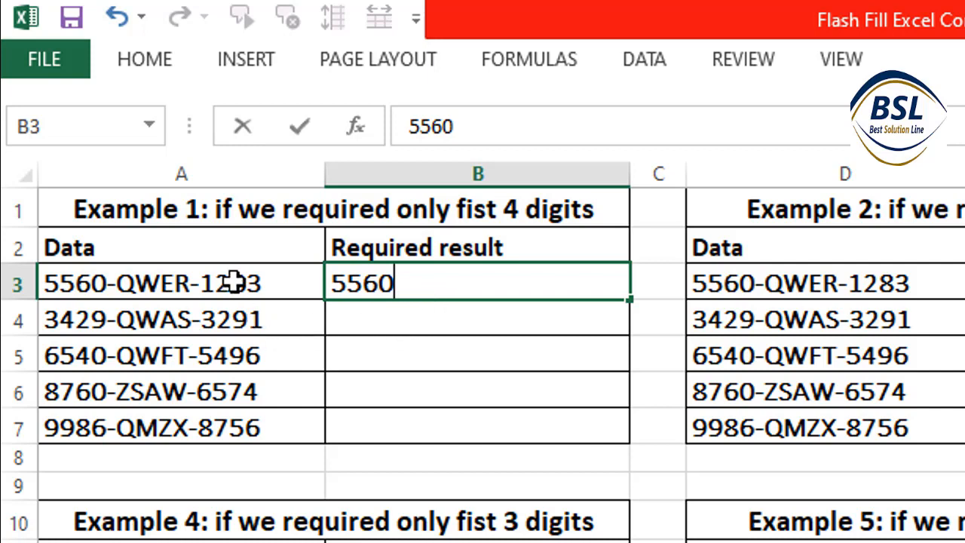
{"action": "left_click", "coordinate": [380, 326]}
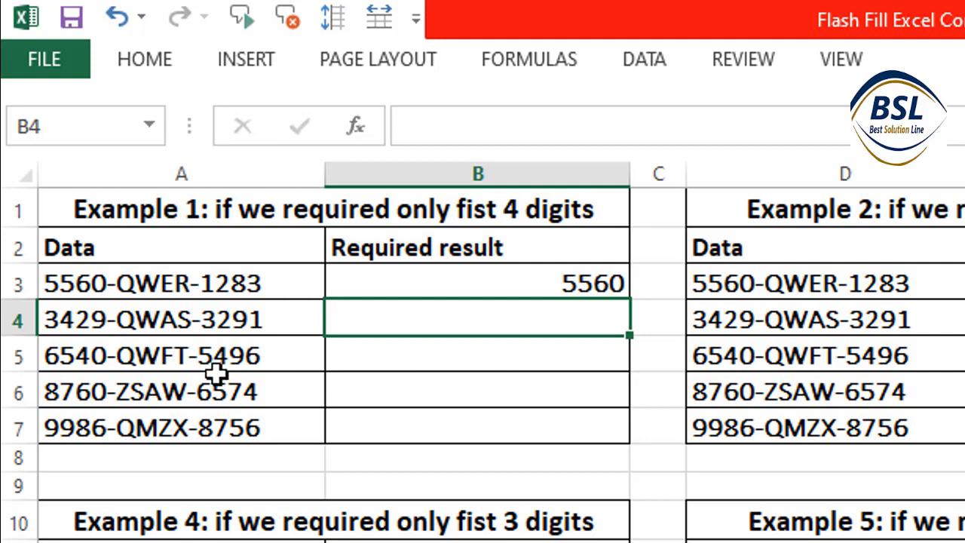
Flash Fill the first four digits of each code across B3:B7 in Example 1
{"action": "left_click", "coordinate": [407, 288]}
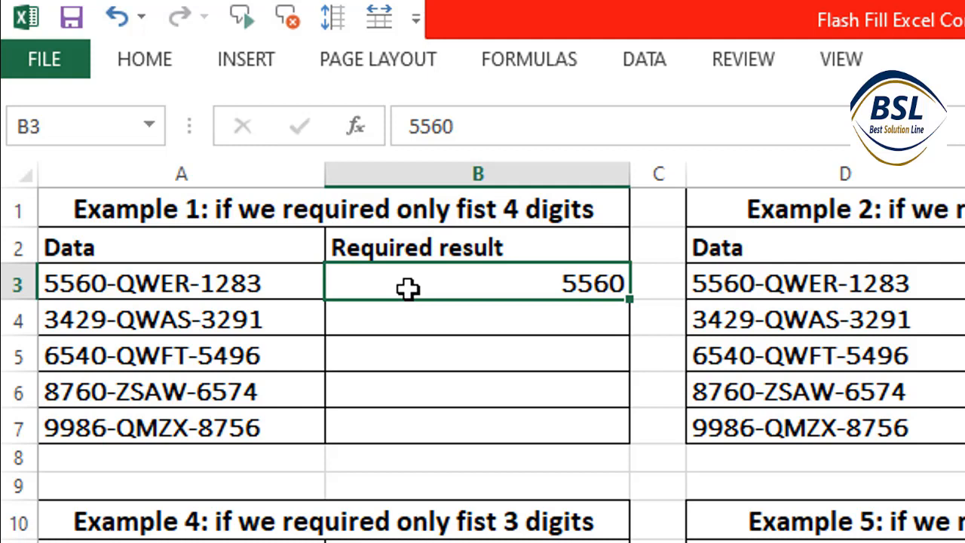
{"action": "left_click_drag", "start_coordinate": [407, 294], "coordinate": [431, 432]}
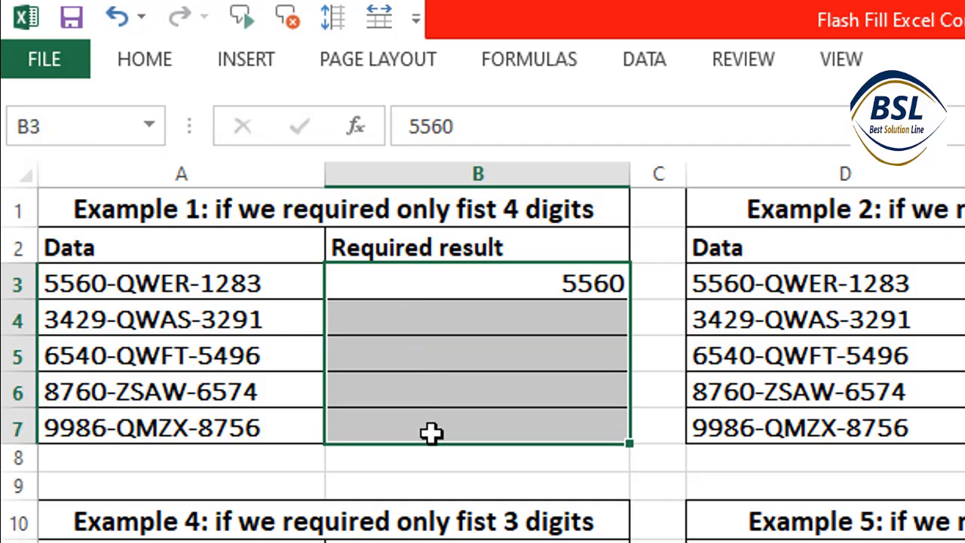
{"action": "left_click", "coordinate": [644, 60]}
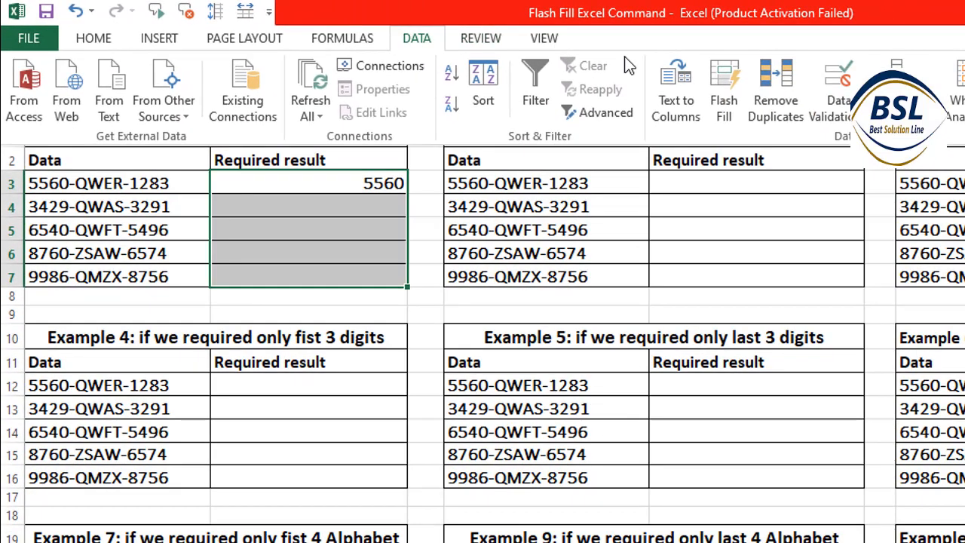
{"action": "left_click", "coordinate": [729, 106]}
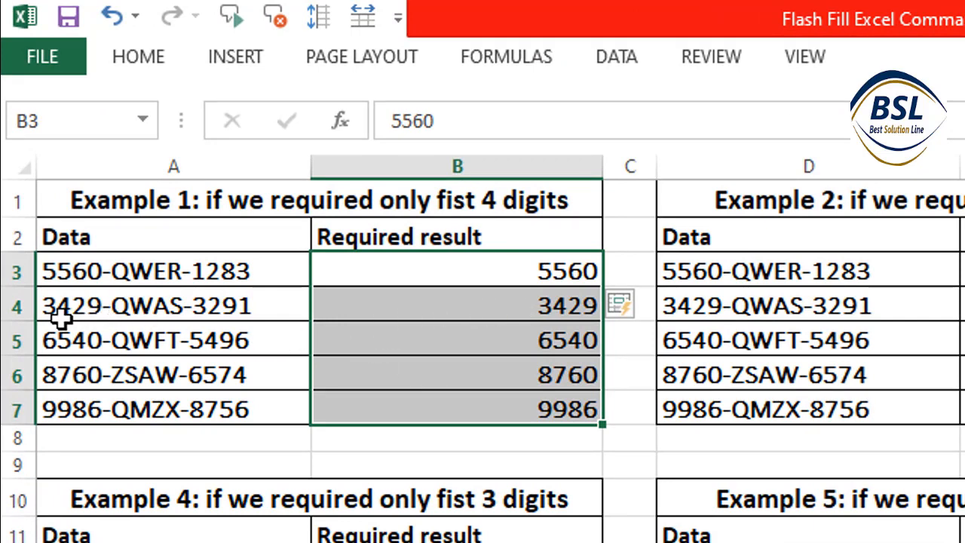
{"action": "left_click", "coordinate": [516, 308]}
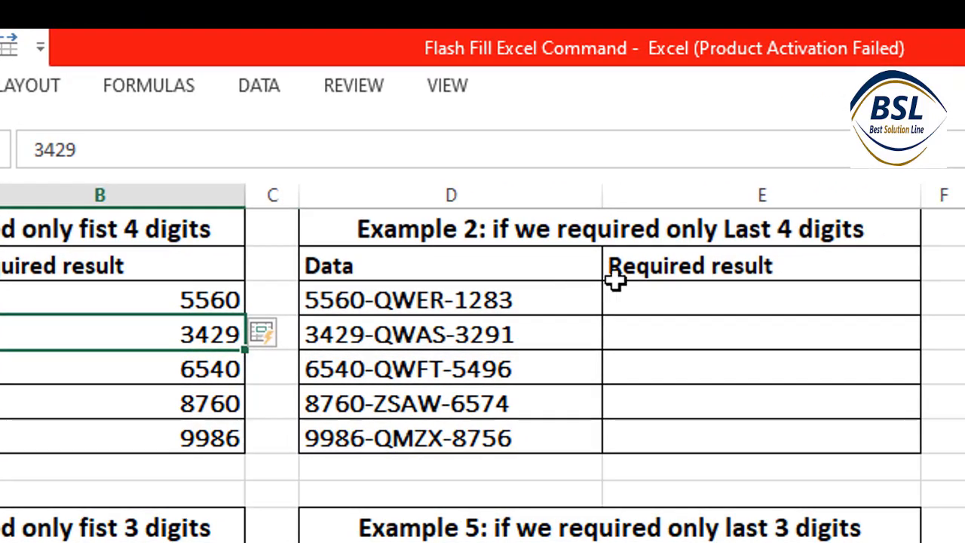
Enter 1283 in E3 and Flash Fill the last four digits across E3:E7 in Example 2
{"action": "left_click", "coordinate": [656, 303]}
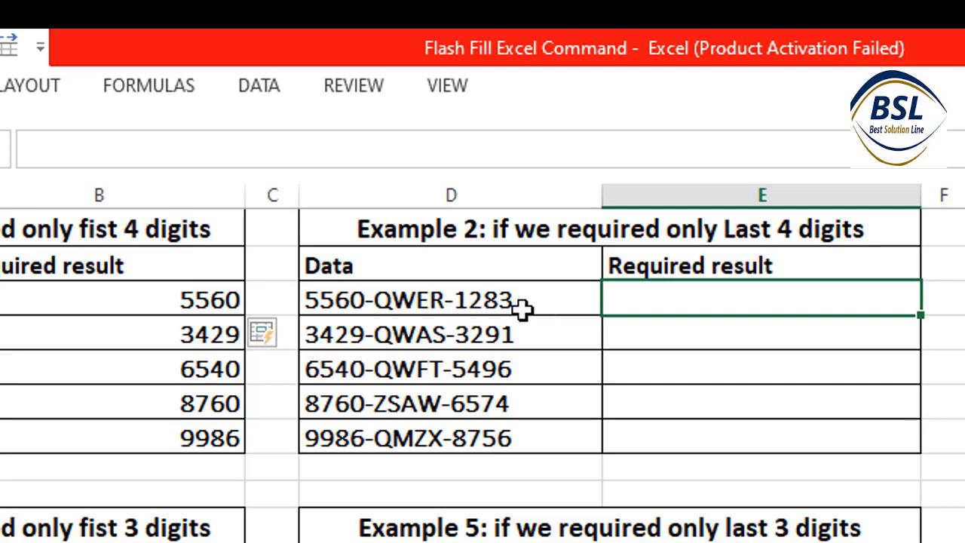
{"action": "type", "text": "12"}
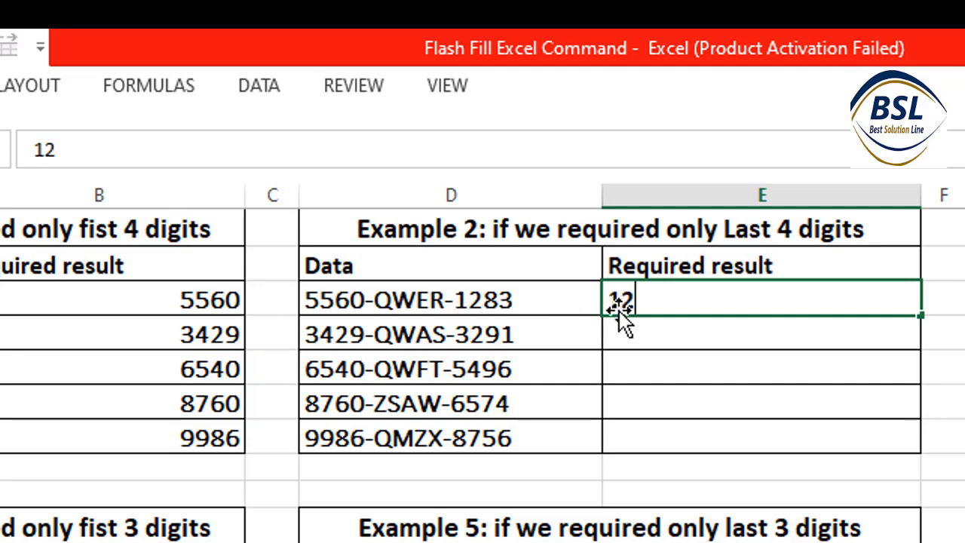
{"action": "type", "text": "83"}
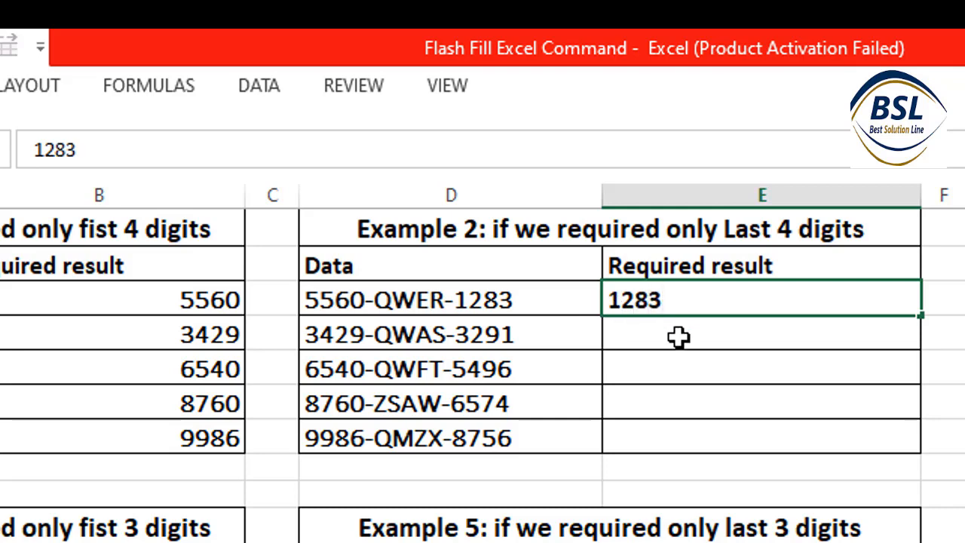
{"action": "key", "text": "Return"}
{"action": "left_click", "coordinate": [696, 300]}
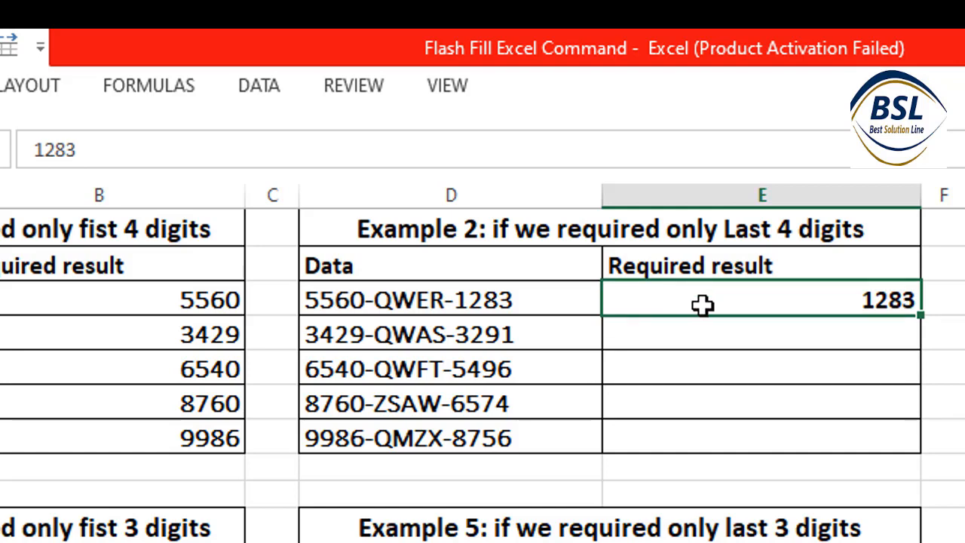
{"action": "left_click_drag", "start_coordinate": [704, 310], "coordinate": [724, 445]}
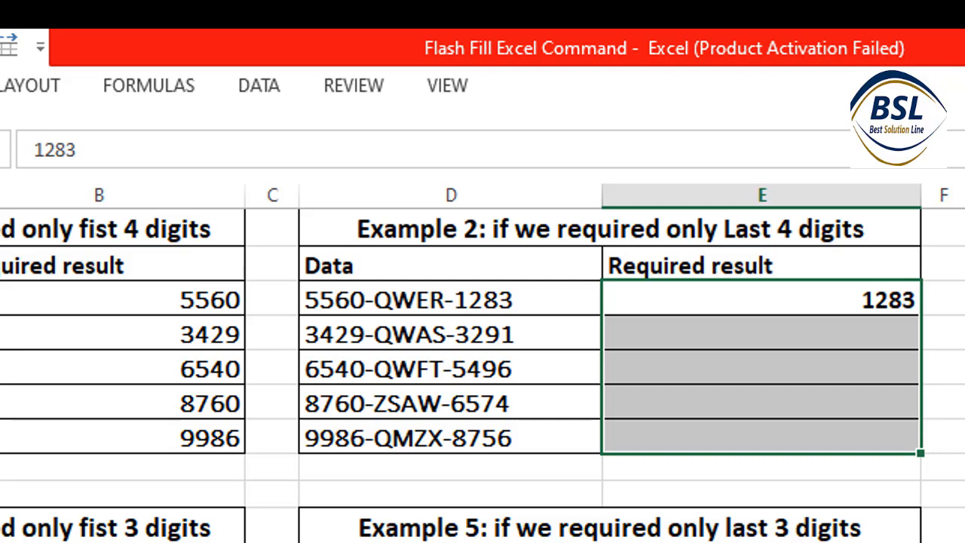
{"action": "key", "text": "ctrl+e"}
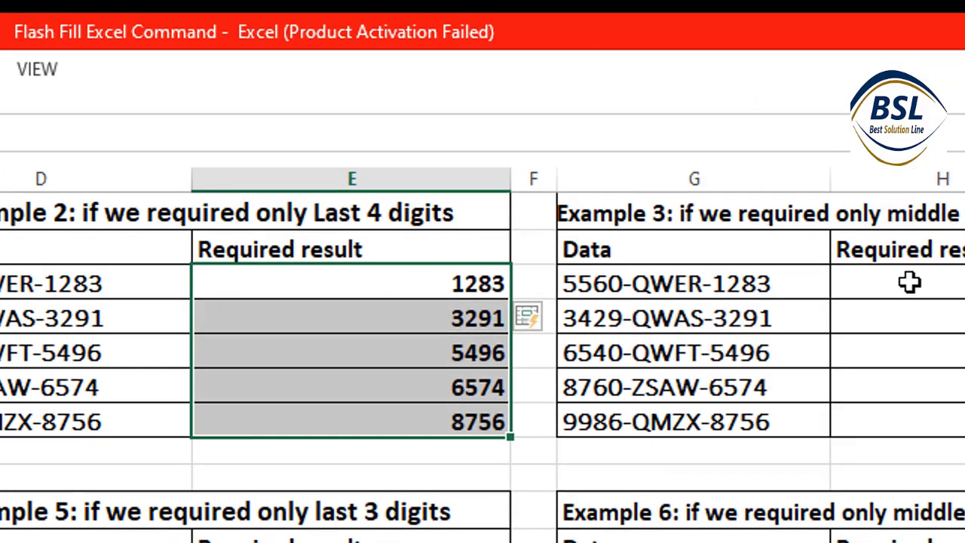
Enter QWER in H3 and Flash Fill the middle four letters down Example 3's Required result column
{"action": "left_click", "coordinate": [593, 270]}
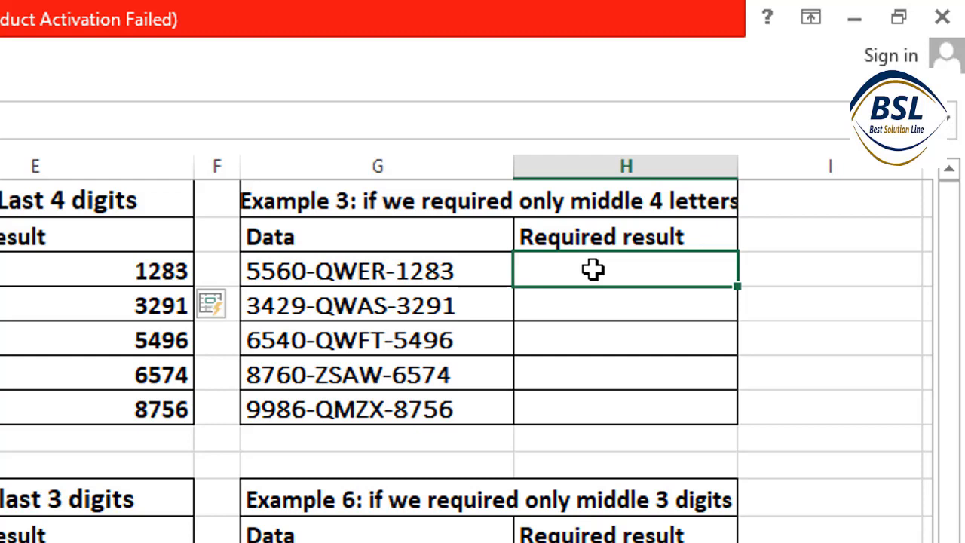
{"action": "type", "text": "QWE"}
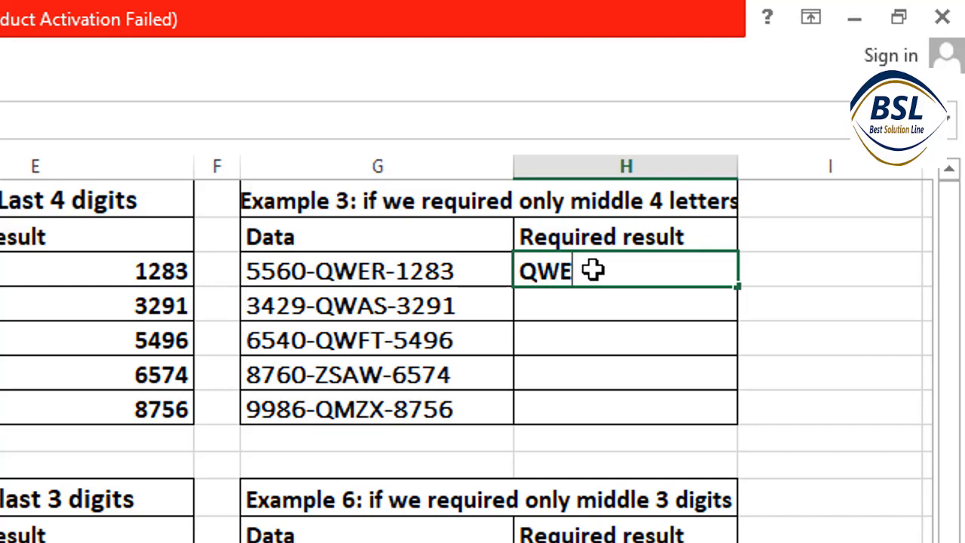
{"action": "type", "text": "R"}
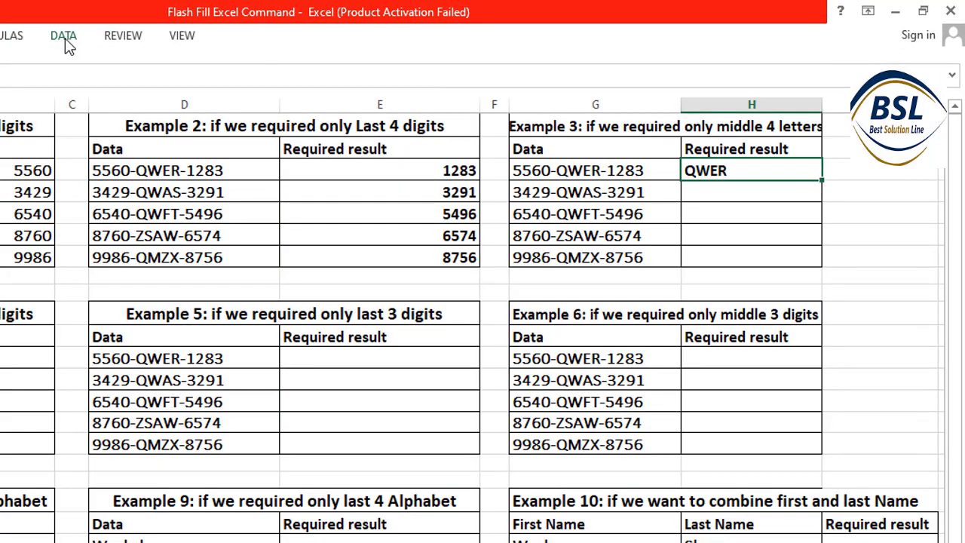
{"action": "left_click", "coordinate": [65, 39]}
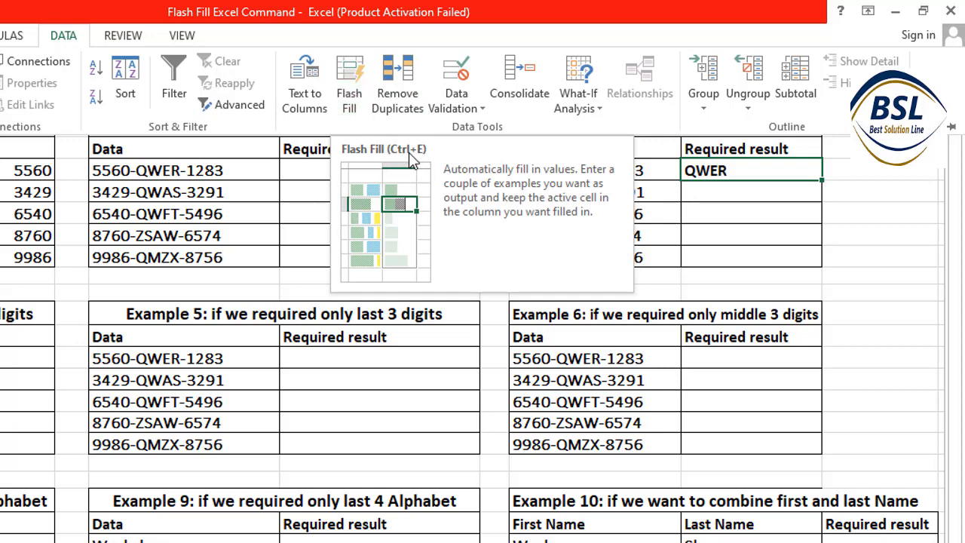
{"action": "left_click", "coordinate": [351, 85]}
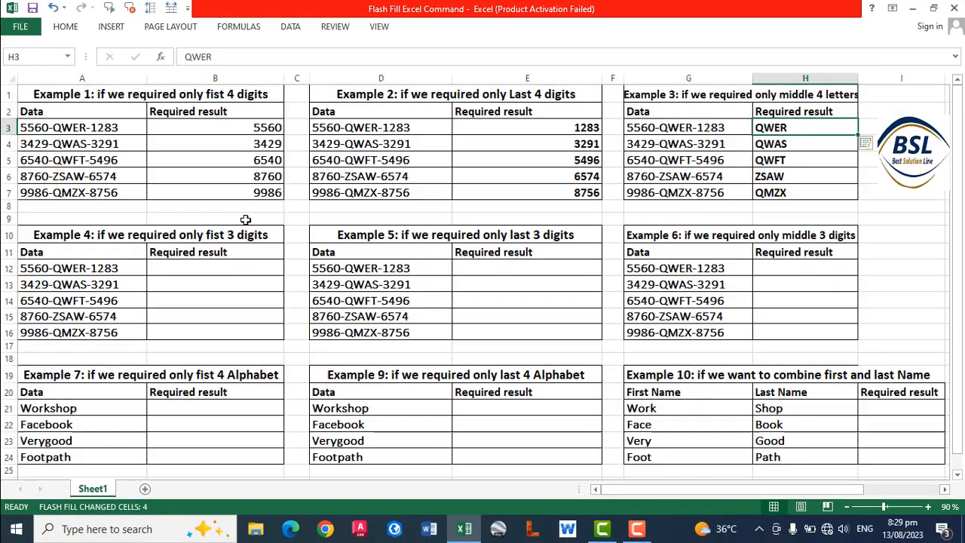
Enter 556 in B12 and Flash Fill the first three digits down Example 4's Required result column
{"action": "left_click", "coordinate": [46, 315]}
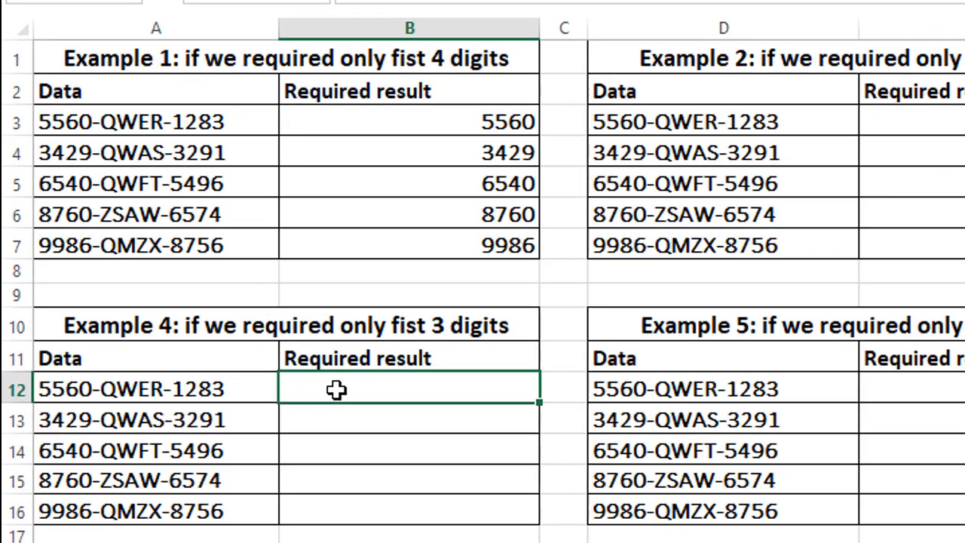
{"action": "type", "text": "556"}
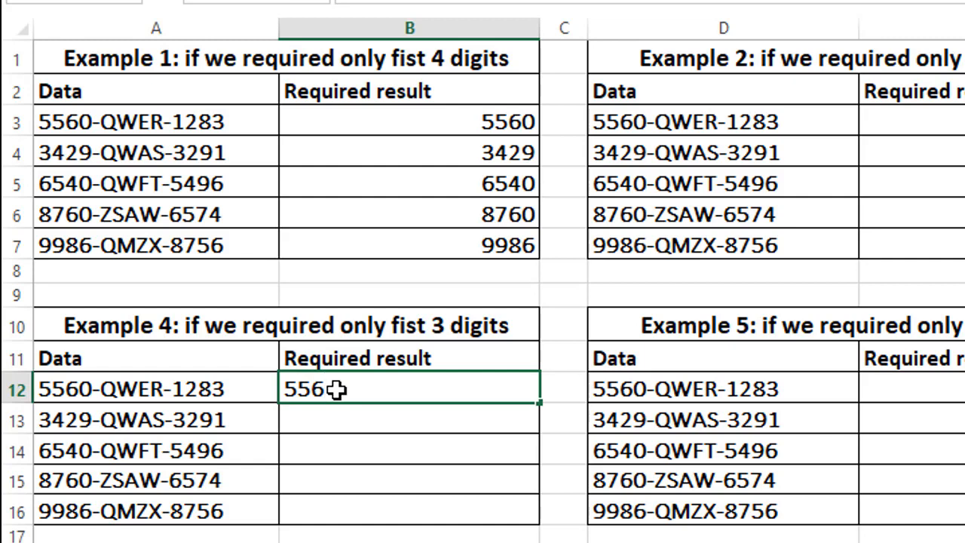
{"action": "left_click", "coordinate": [362, 419]}
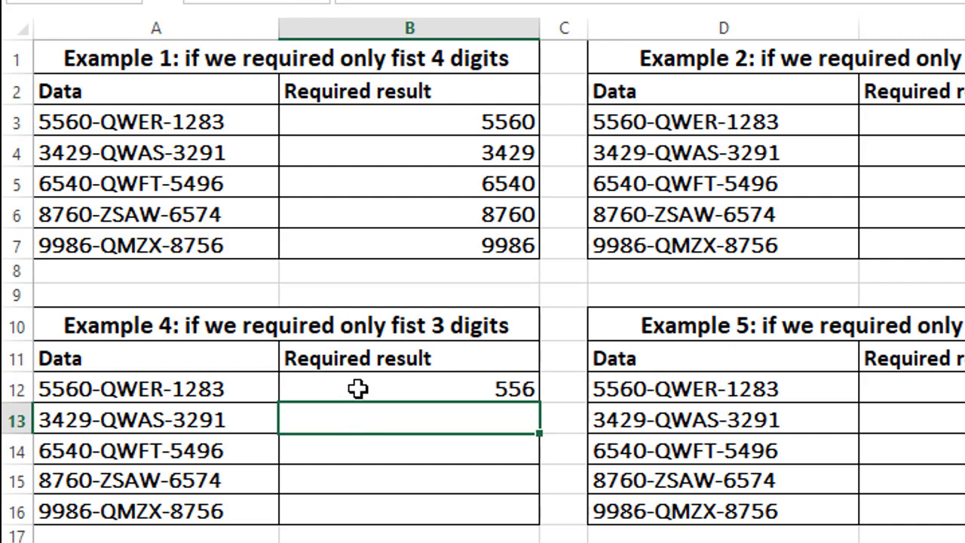
{"action": "left_click", "coordinate": [358, 389]}
{"action": "key", "text": "ctrl+e"}
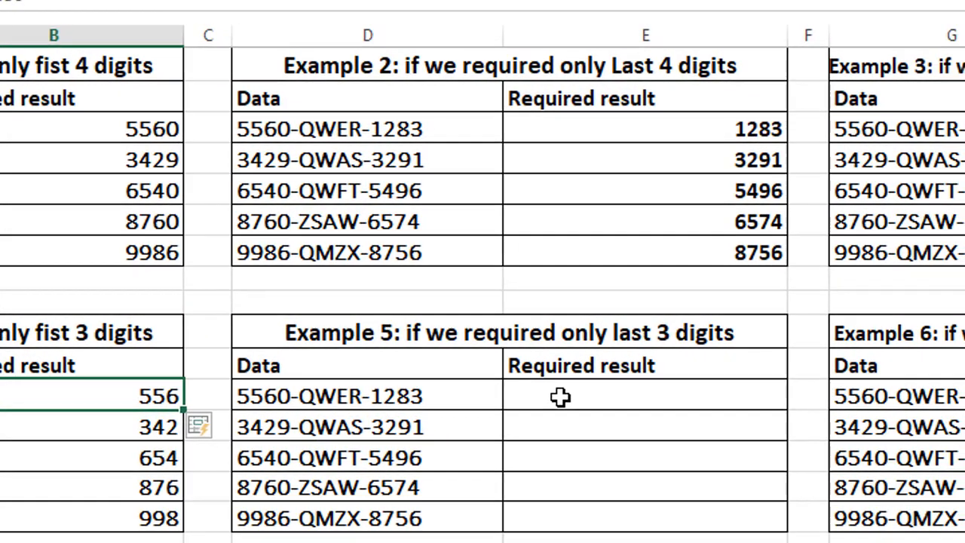
Enter 283 in E12 and Flash Fill the last three digits down Example 5's Required result column
{"action": "left_click", "coordinate": [916, 390]}
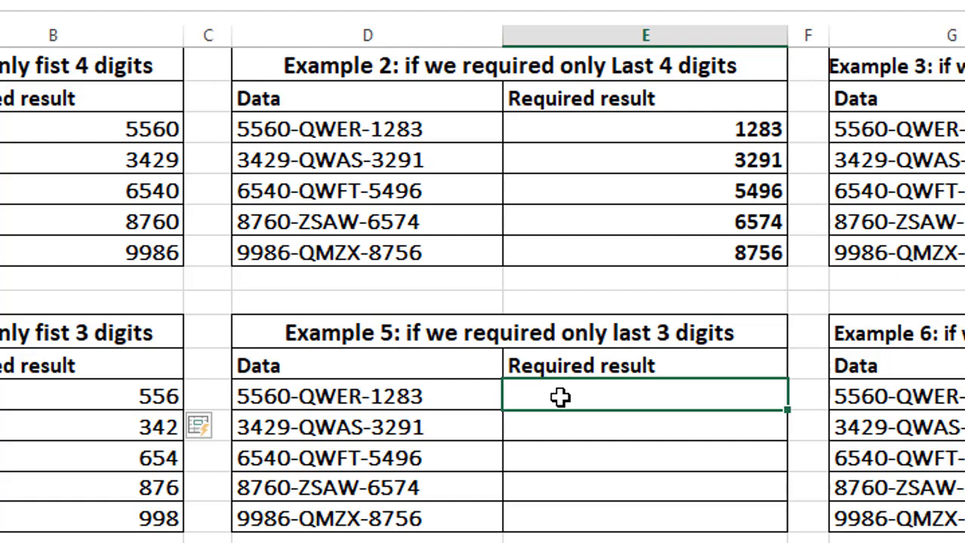
{"action": "type", "text": "283"}
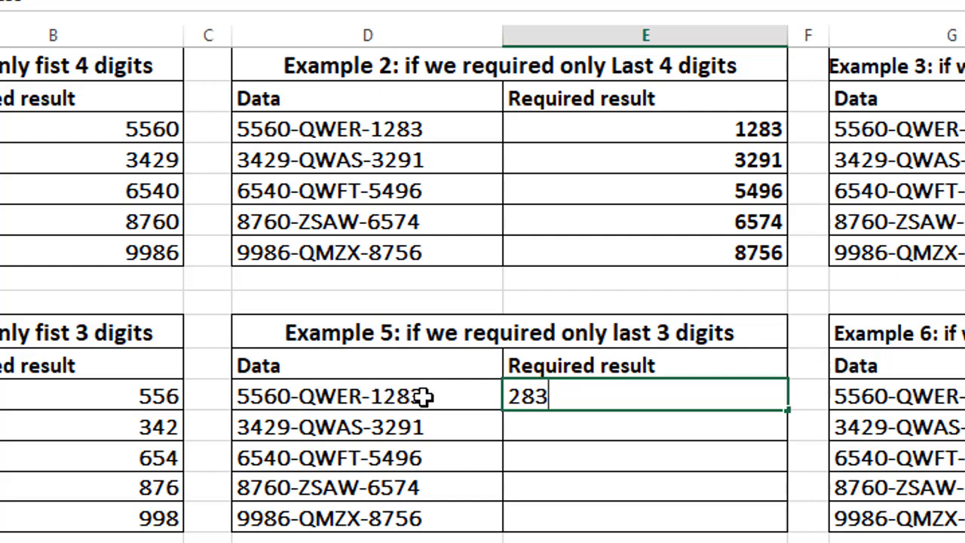
{"action": "left_click", "coordinate": [546, 423]}
{"action": "left_click", "coordinate": [576, 392]}
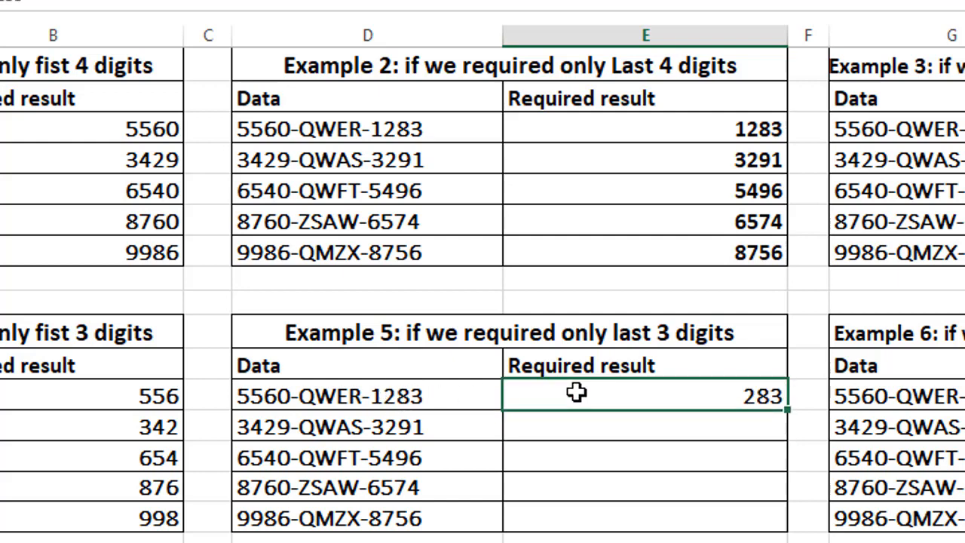
{"action": "key", "text": "ctrl+e"}
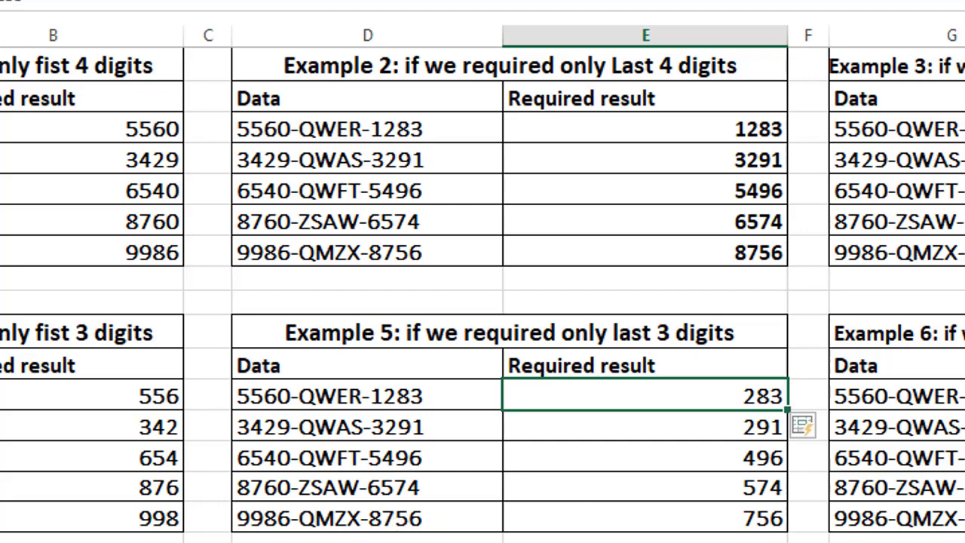
Enter QWE in H12 and Flash Fill the first three middle letters down Example 6's Required result column
{"action": "left_click", "coordinate": [947, 368]}
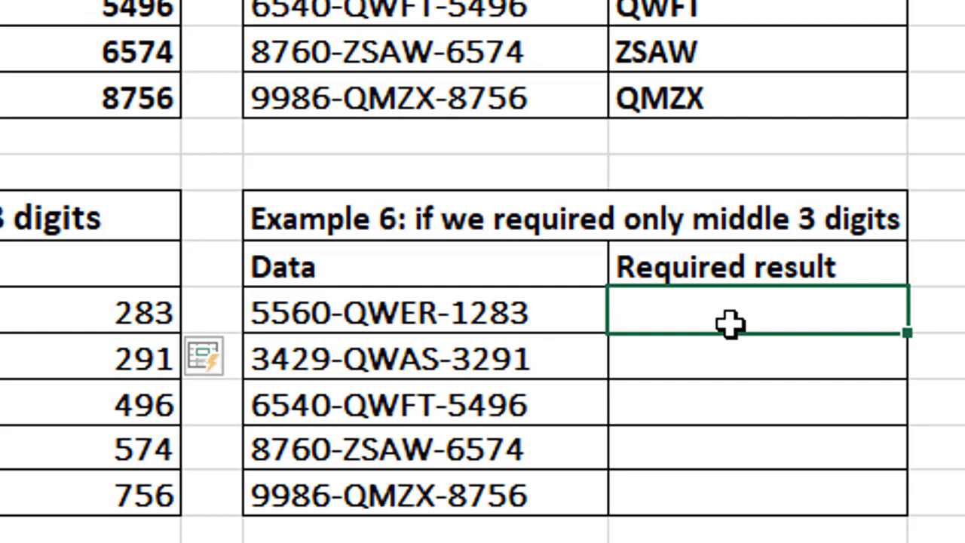
{"action": "type", "text": "QW"}
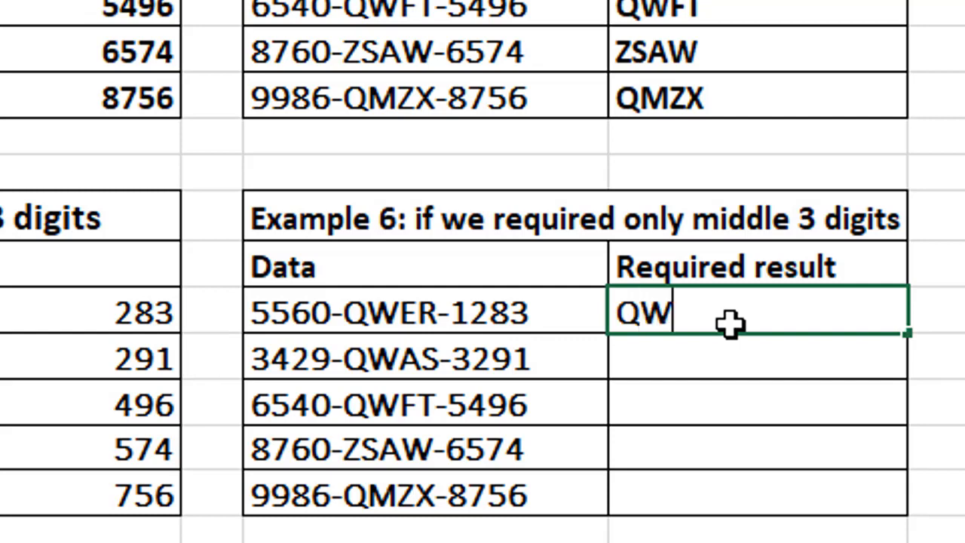
{"action": "type", "text": "E"}
{"action": "key", "text": "Return"}
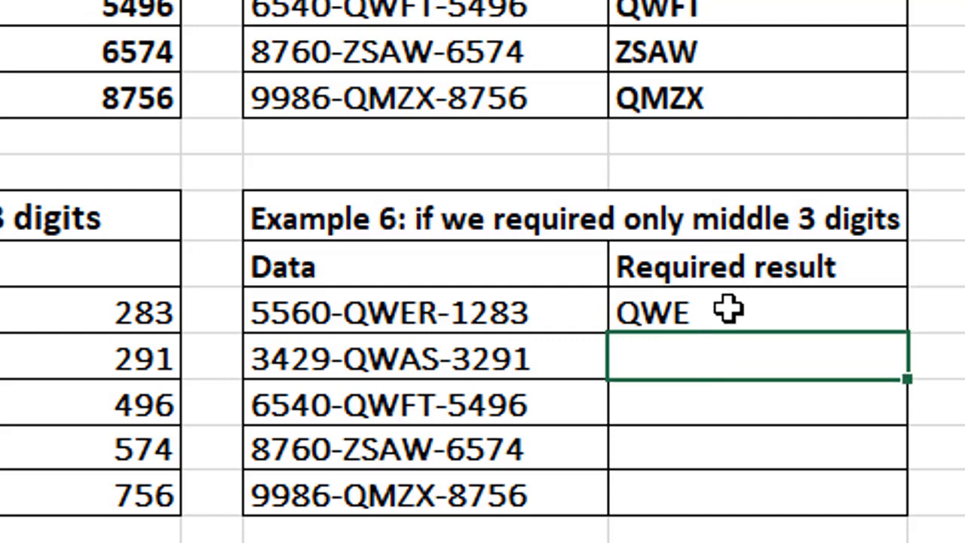
{"action": "left_click", "coordinate": [728, 309]}
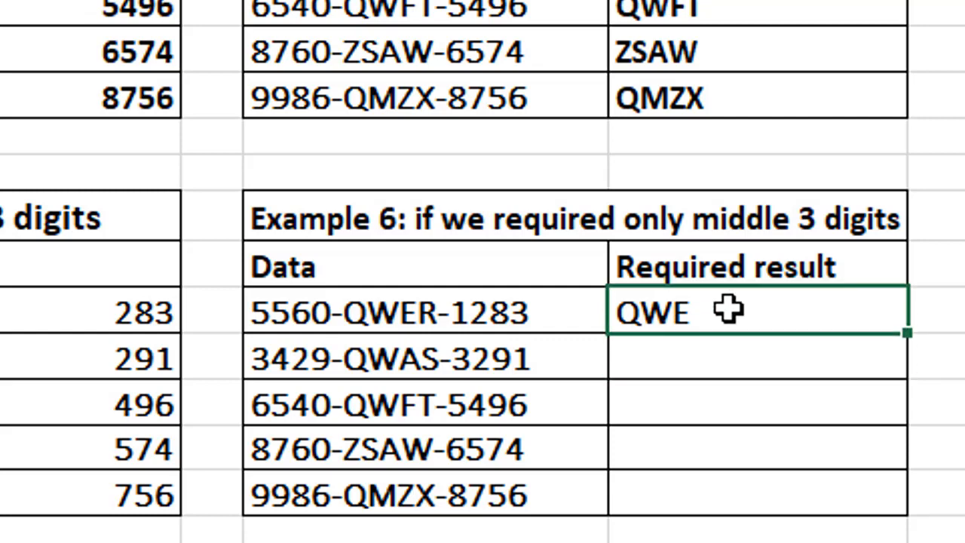
{"action": "key", "text": "ctrl+e"}
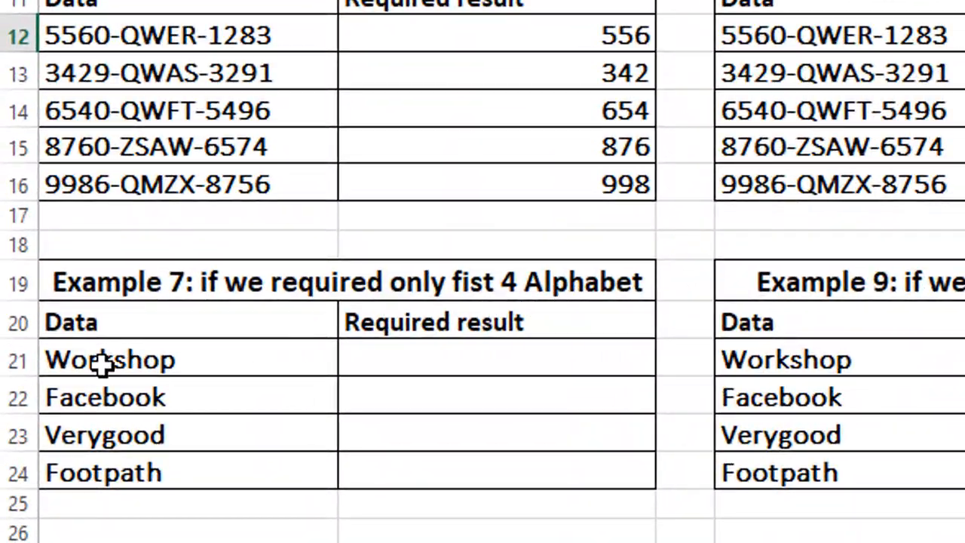
Enter Work in B21 and Flash Fill the first four letters down Example 7's Required result column
{"action": "left_click", "coordinate": [483, 367]}
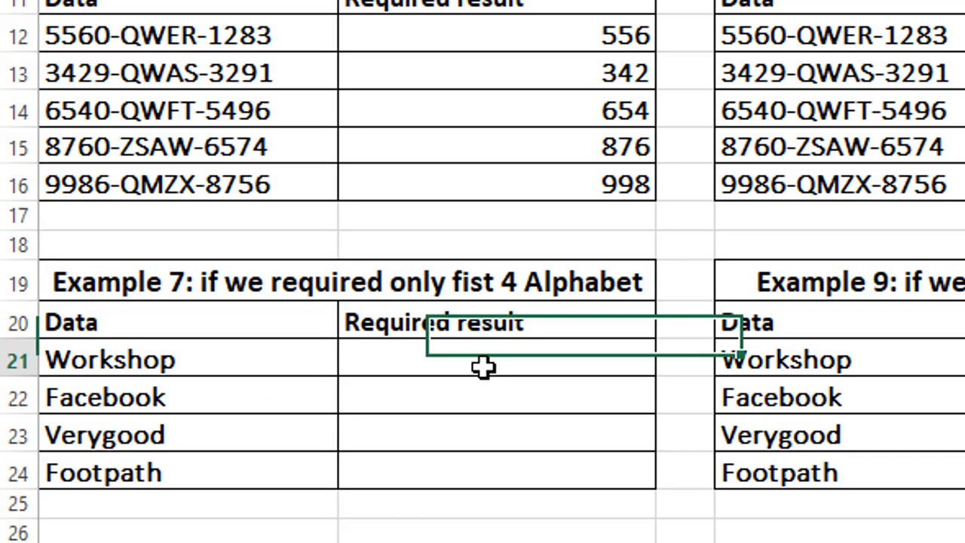
{"action": "left_click", "coordinate": [125, 379]}
{"action": "left_click", "coordinate": [129, 368], "text": "shift"}
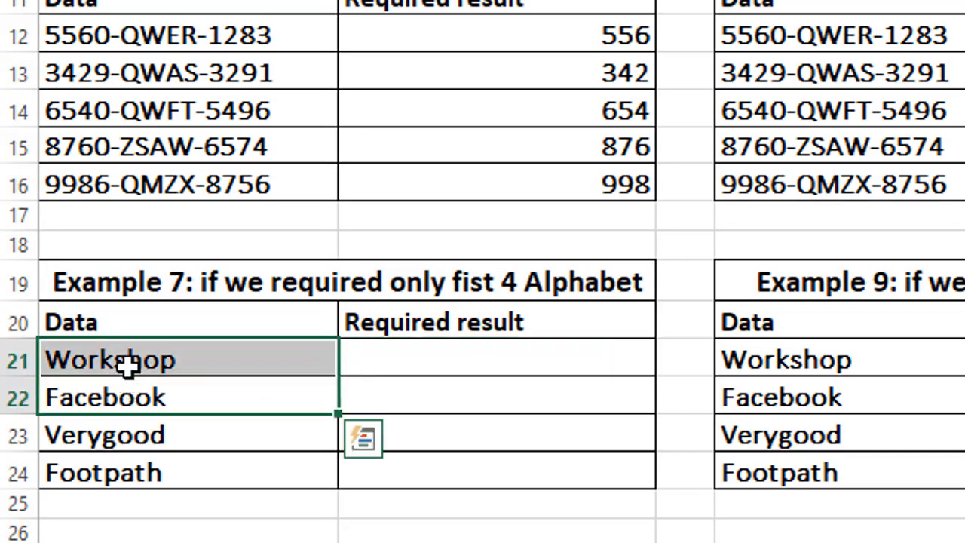
{"action": "left_click", "coordinate": [426, 362]}
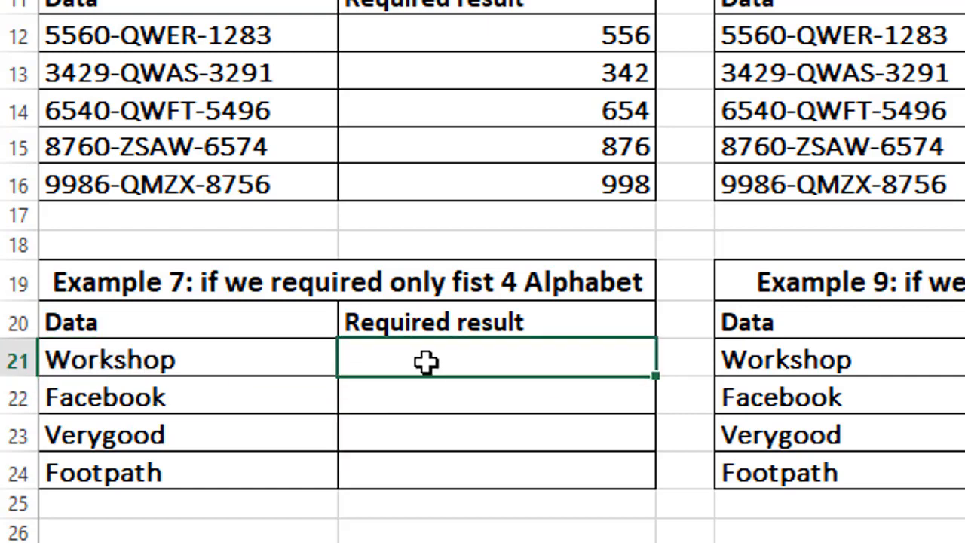
{"action": "type", "text": "Work"}
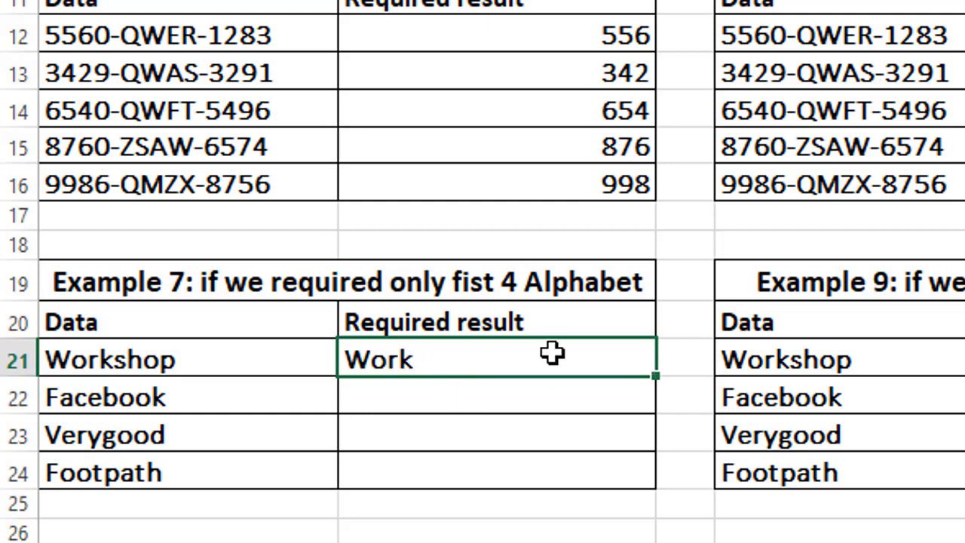
{"action": "left_click_drag", "start_coordinate": [553, 353], "coordinate": [524, 469]}
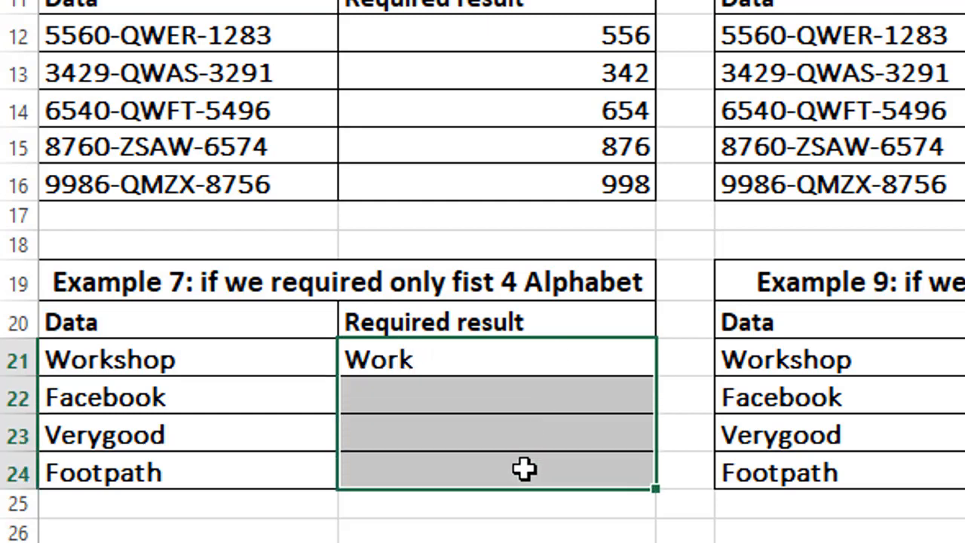
{"action": "key", "text": "ctrl+e"}
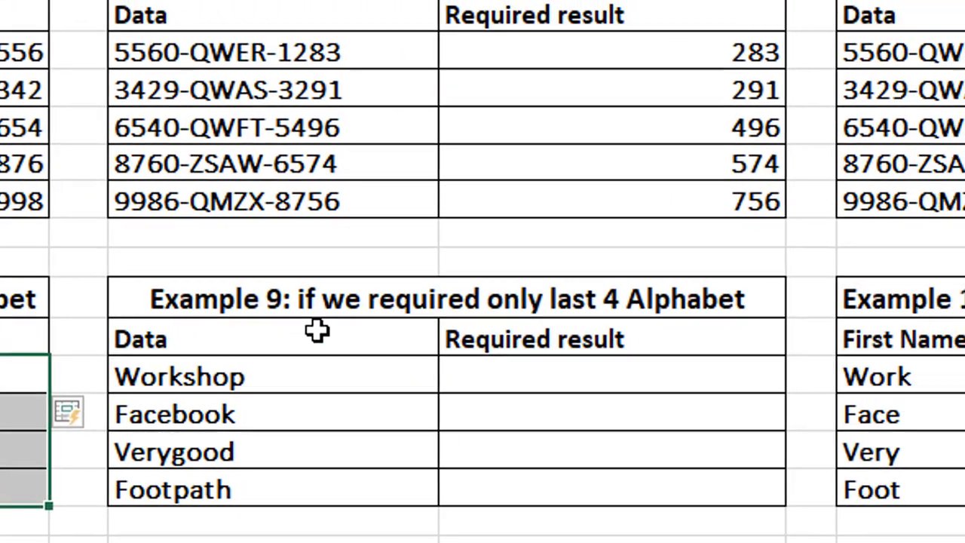
Enter shop in E21 and Flash Fill the last four letters down Example 9's Required result column
{"action": "left_click", "coordinate": [521, 375]}
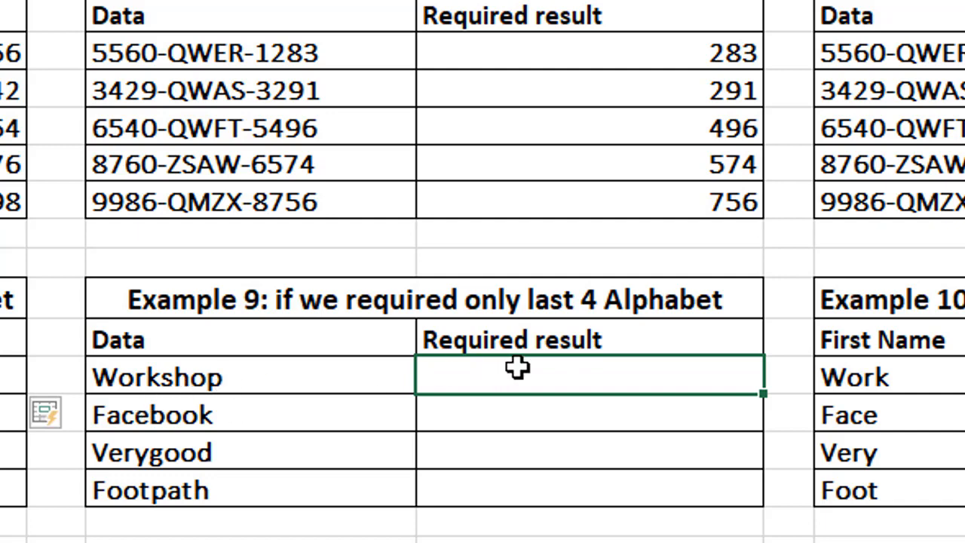
{"action": "type", "text": "s"}
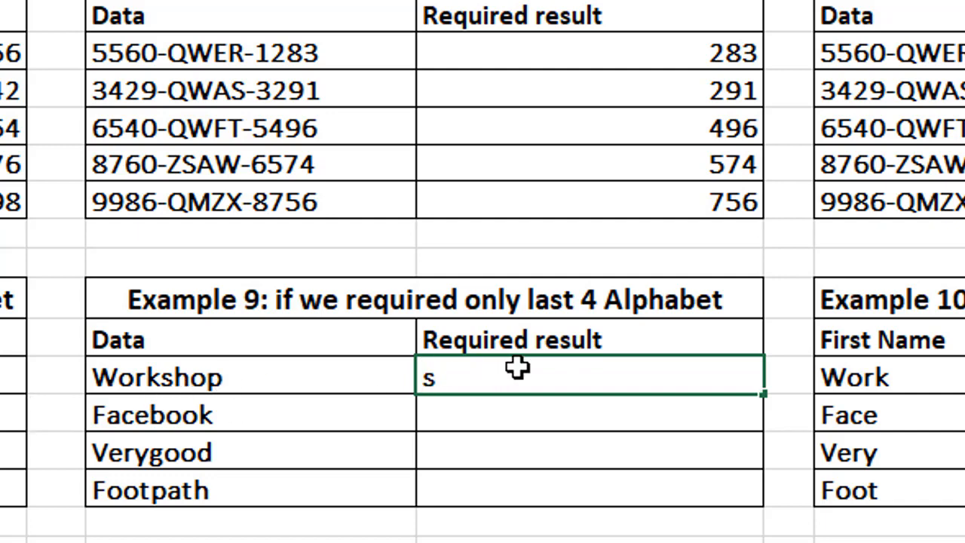
{"action": "type", "text": "hop"}
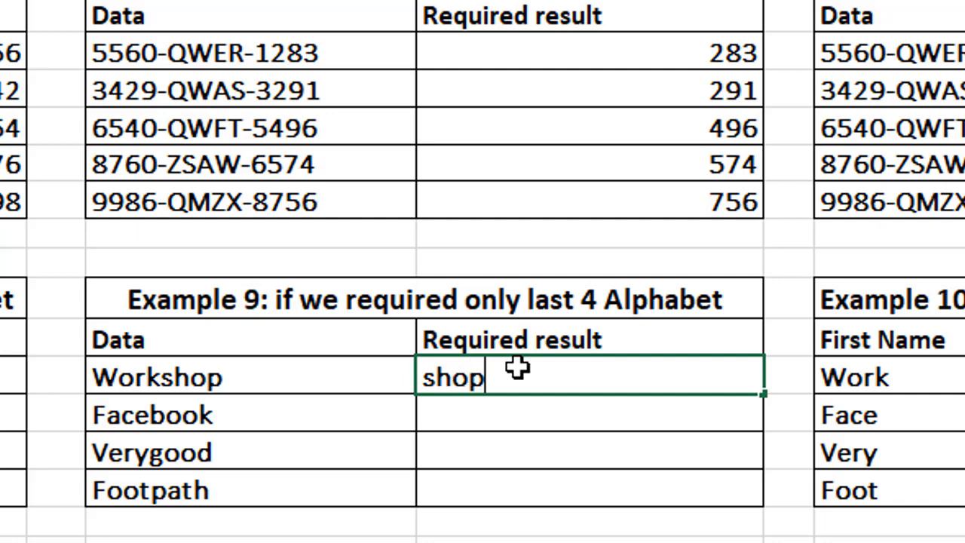
{"action": "left_click", "coordinate": [491, 422]}
{"action": "left_click_drag", "start_coordinate": [503, 377], "coordinate": [491, 483]}
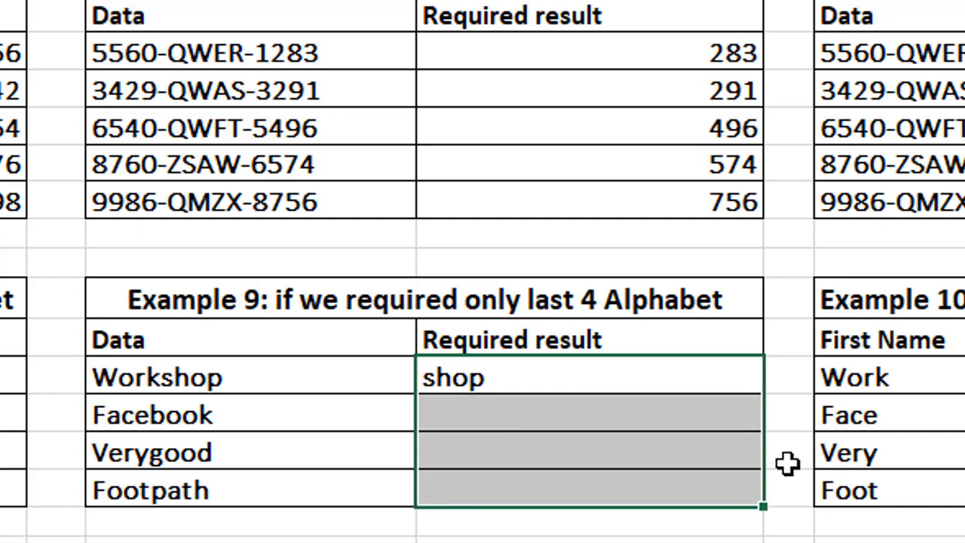
{"action": "key", "text": "ctrl+e"}
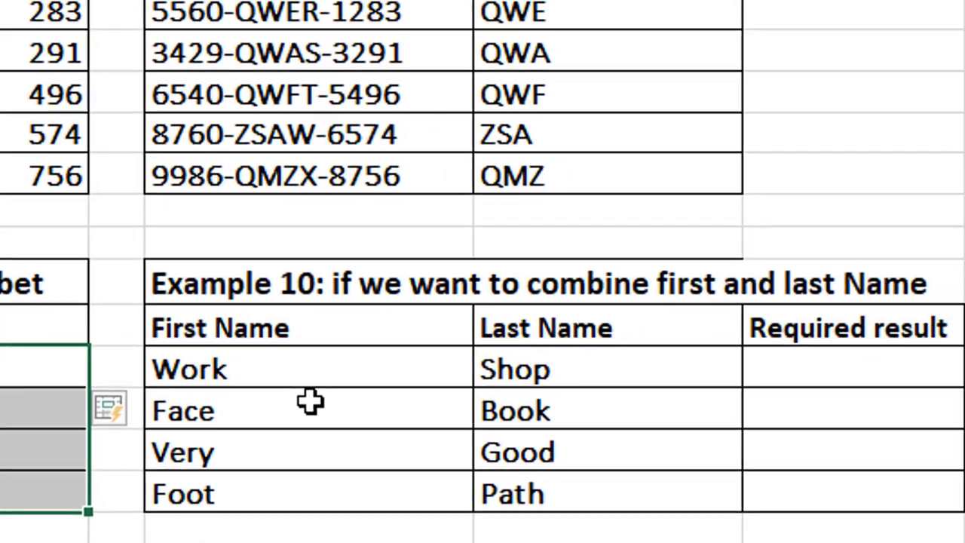
Enter Workshop in I21 and Flash Fill the combined first and last names down Example 10's Required result column
{"action": "left_click", "coordinate": [851, 416]}
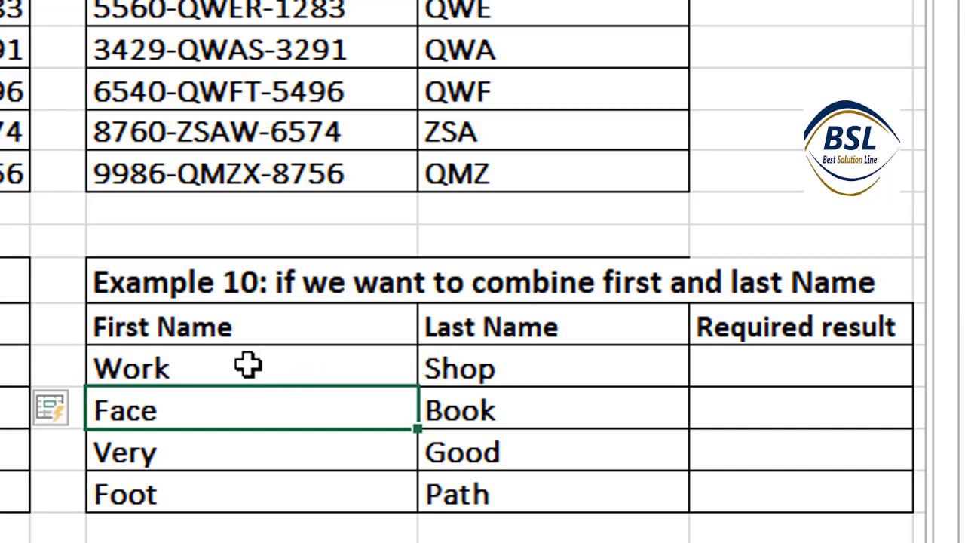
{"action": "left_click_drag", "start_coordinate": [249, 365], "coordinate": [249, 456]}
{"action": "left_click_drag", "start_coordinate": [463, 367], "coordinate": [453, 490]}
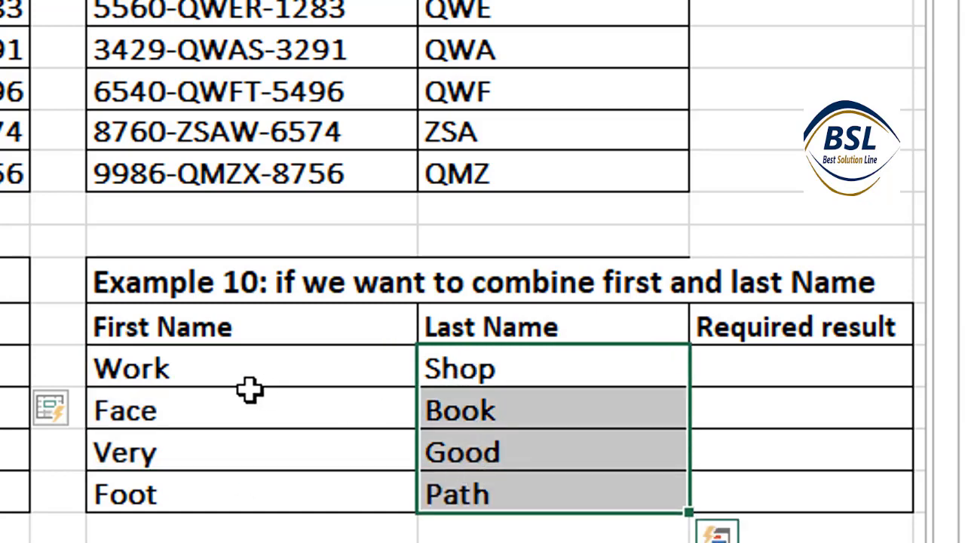
{"action": "left_click", "coordinate": [256, 390]}
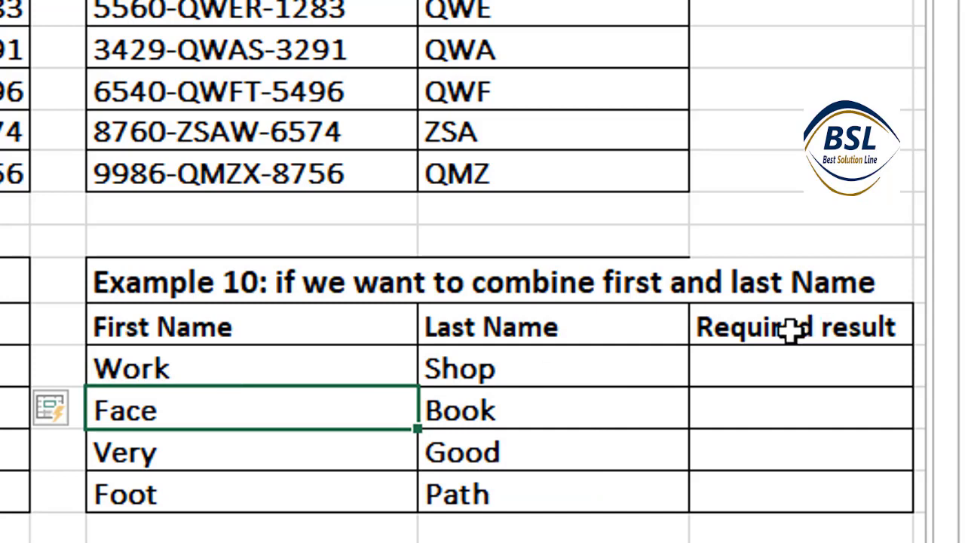
{"action": "left_click", "coordinate": [735, 364]}
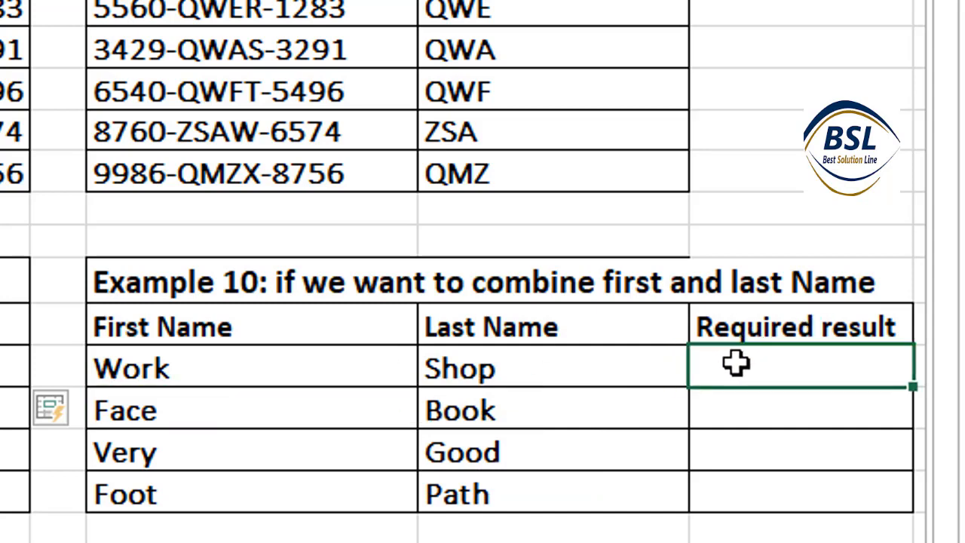
{"action": "type", "text": "Wor"}
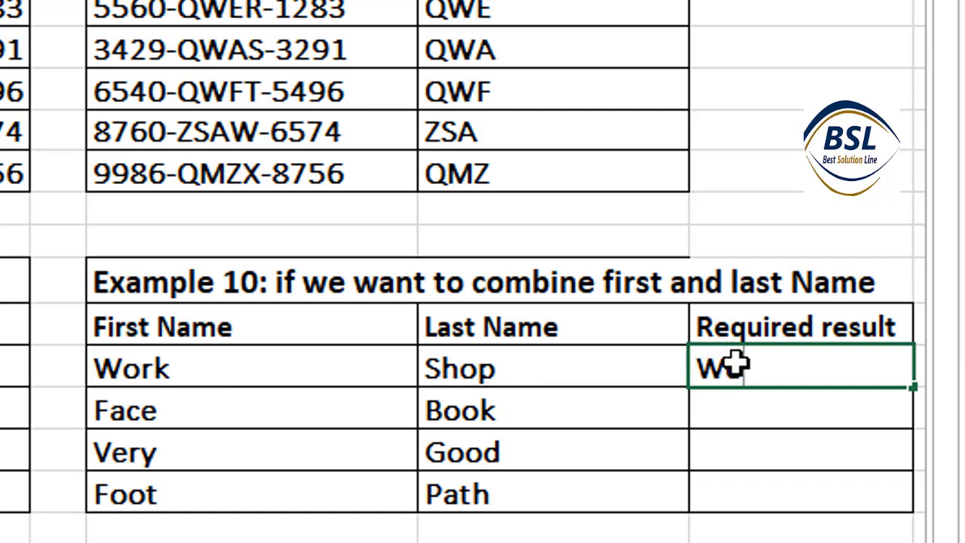
{"action": "type", "text": "kk"}
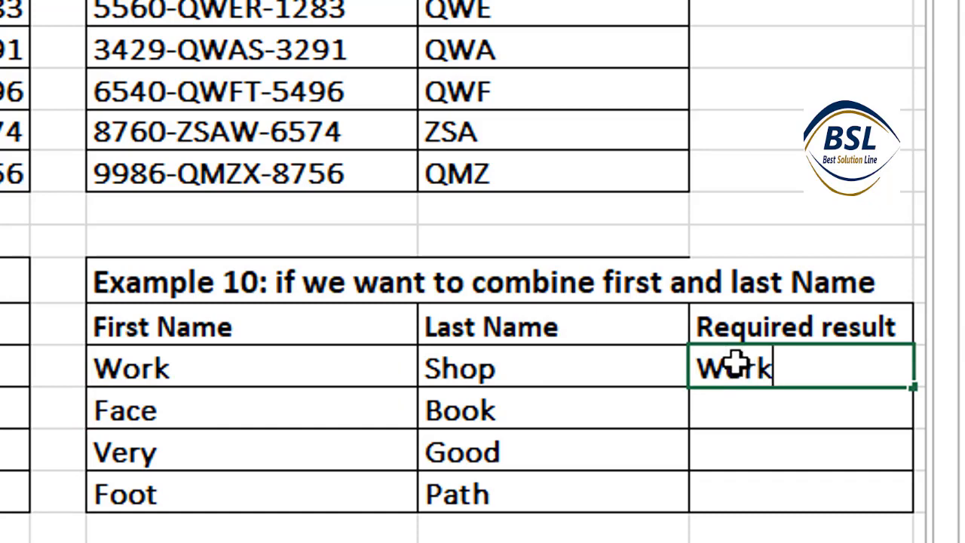
{"action": "type", "text": "shop"}
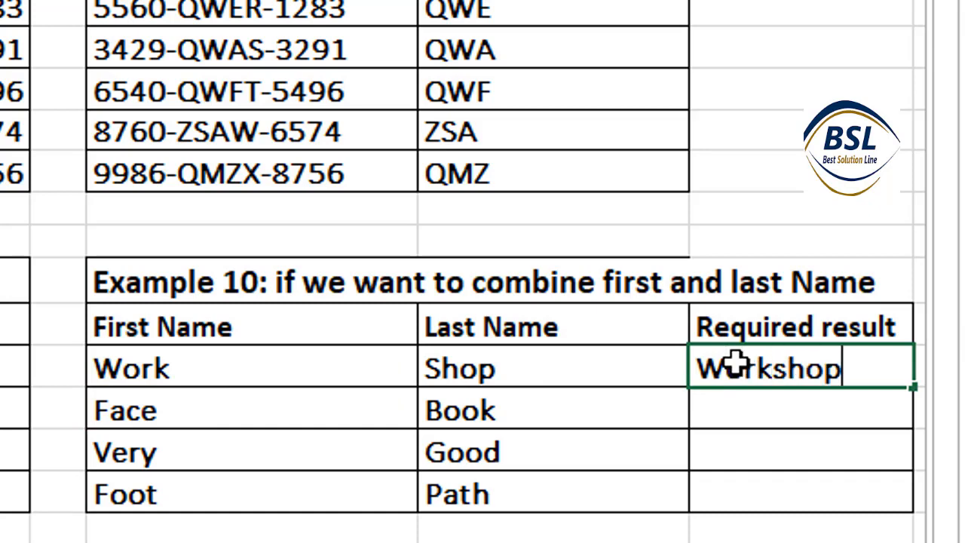
{"action": "left_click", "coordinate": [739, 409]}
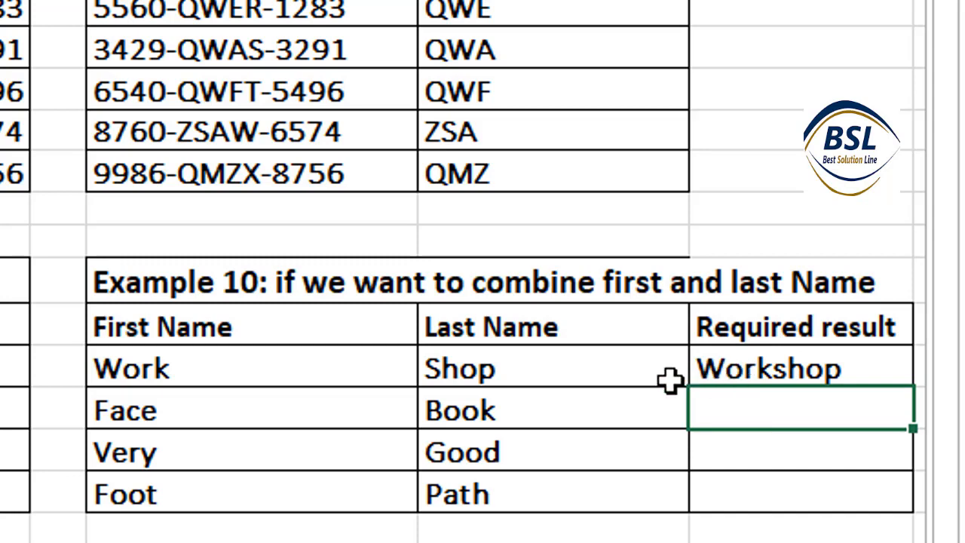
{"action": "left_click", "coordinate": [781, 368]}
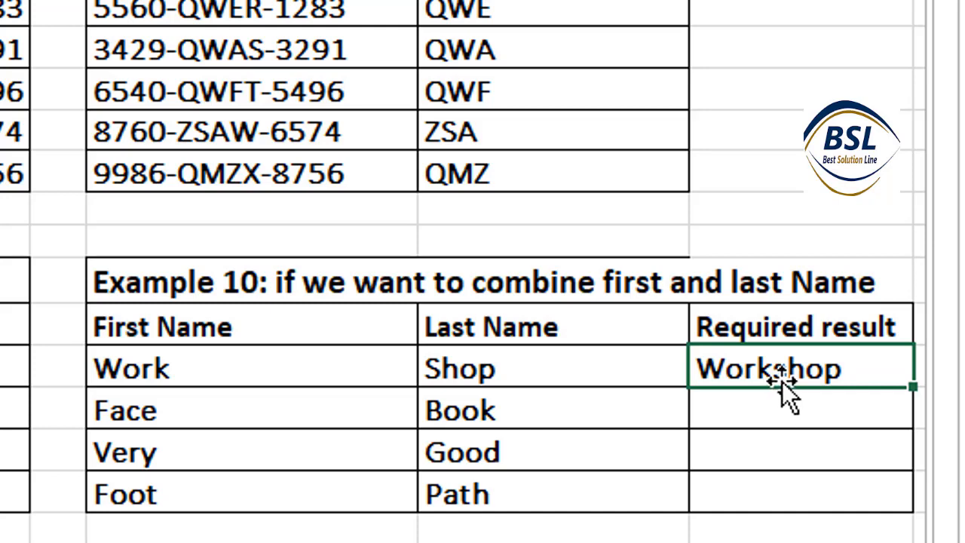
{"action": "mouse_move", "coordinate": [779, 367]}
{"action": "left_mouse_down"}
{"action": "mouse_move", "coordinate": [801, 536]}
{"action": "mouse_move", "coordinate": [796, 496]}
{"action": "left_mouse_up"}
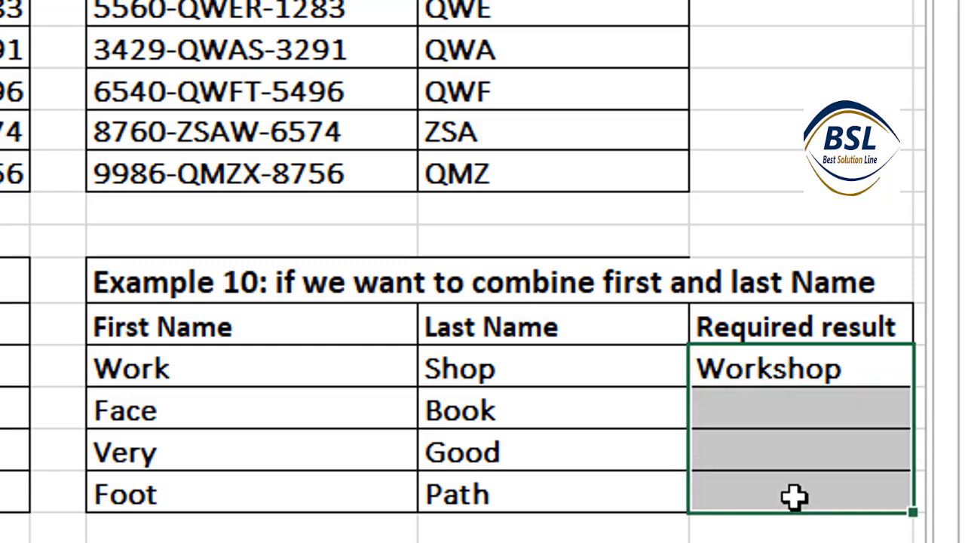
{"action": "key", "text": "ctrl+e"}
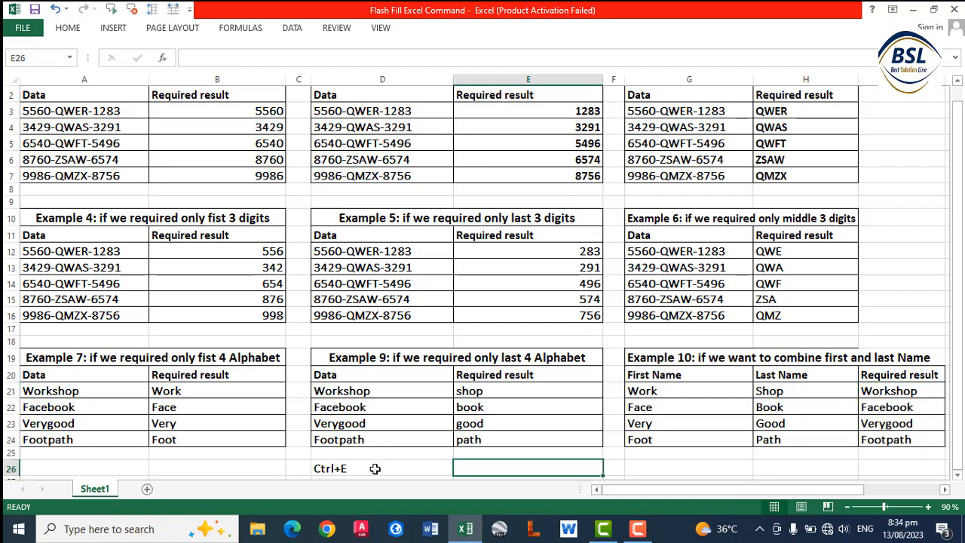
{"action": "left_click", "coordinate": [374, 468]}
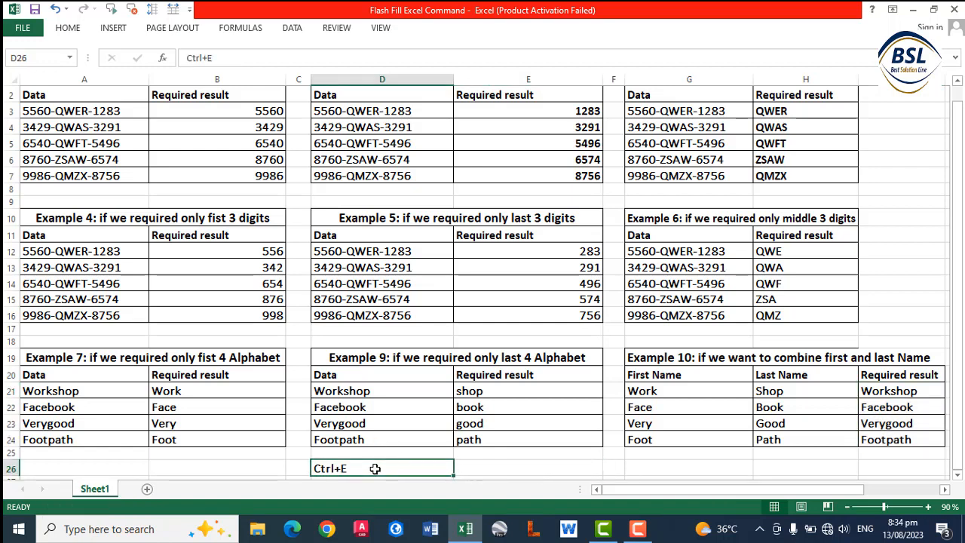